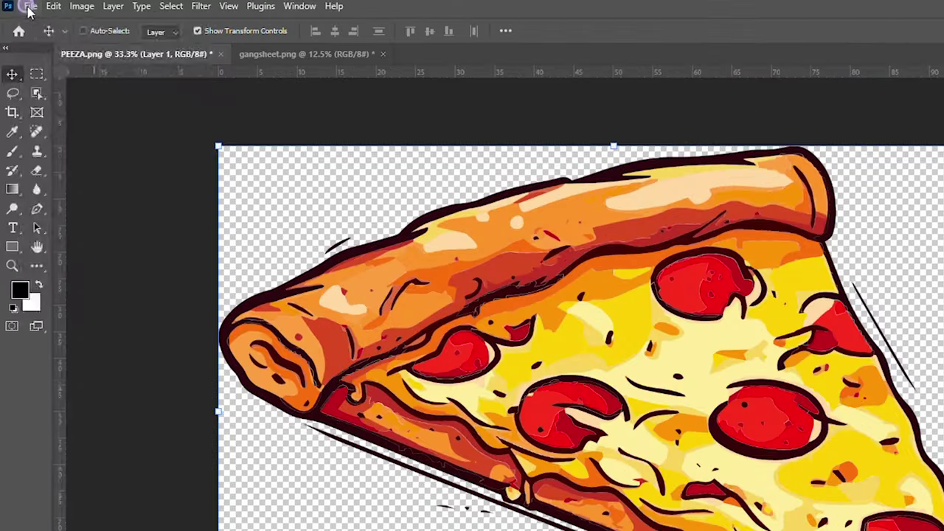
Step: Start Photoshop's Send to Digital Factory automation for the pizza image
left_click(22, 5)
mouse_move(105, 267)
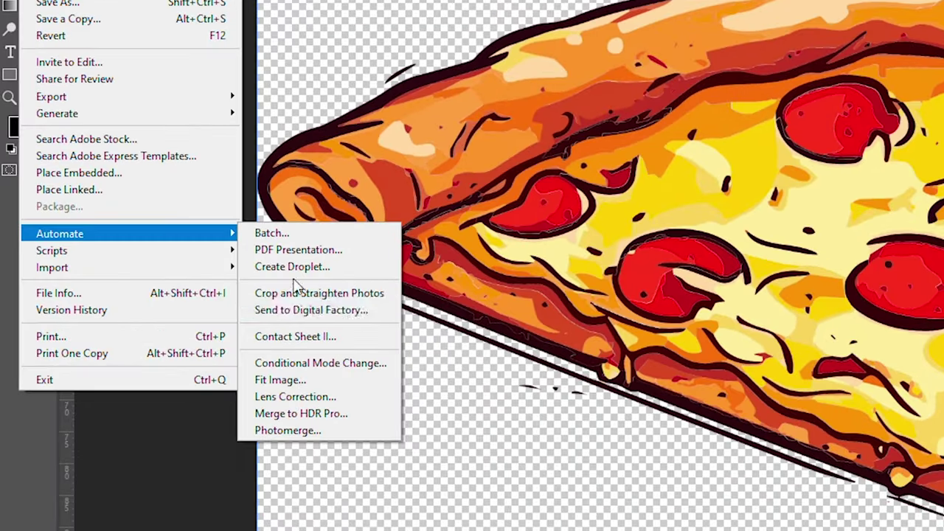
left_click(277, 406)
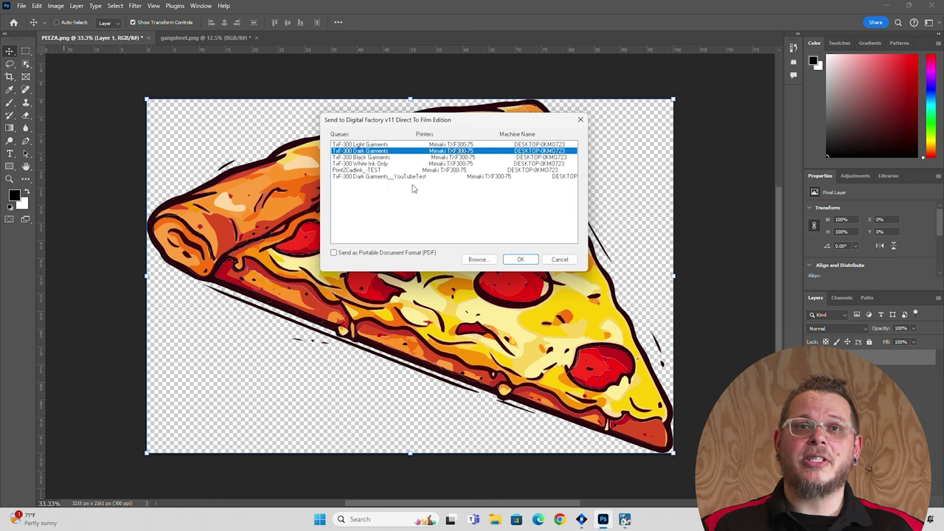
Step: Add and choose the TxF-300 Dark Garments__YouTubeTest queue, confirm the send, and switch to Digital Factory
left_click(478, 259)
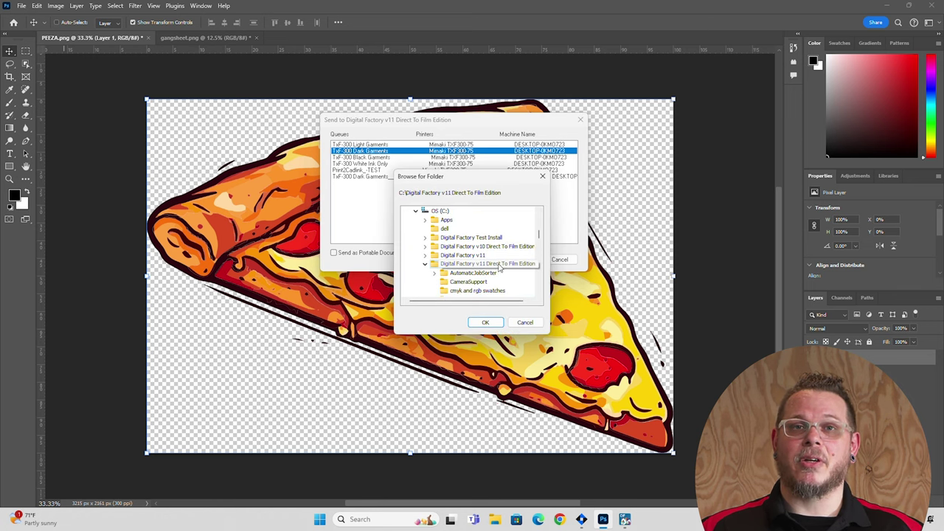
left_click(485, 324)
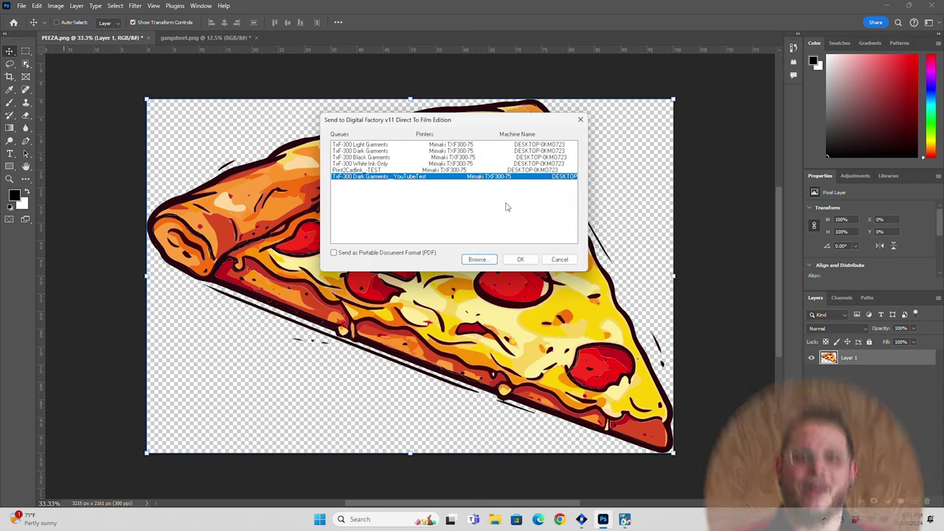
left_click(512, 262)
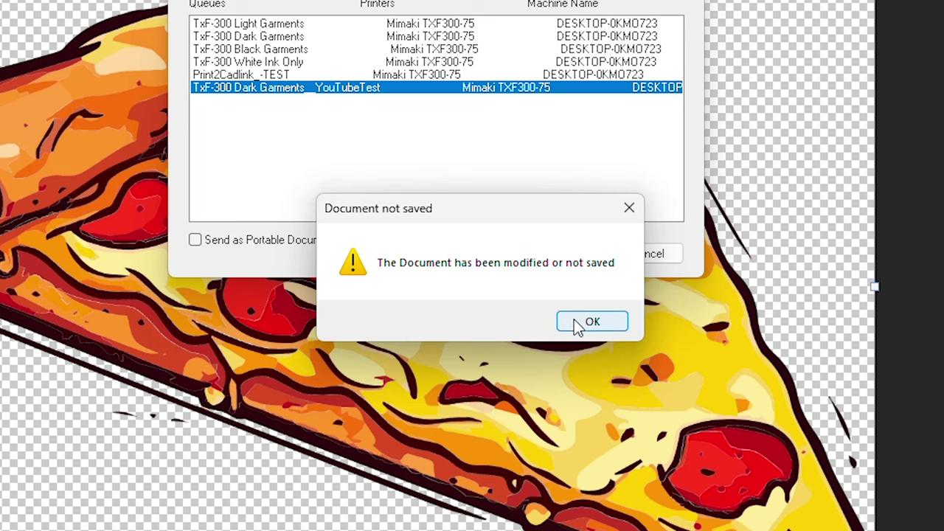
left_click(575, 321)
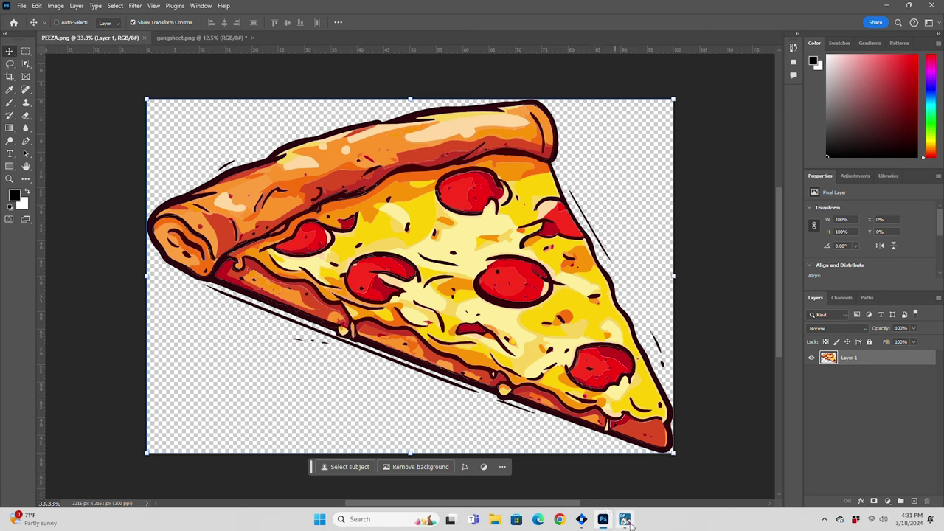
left_click(626, 521)
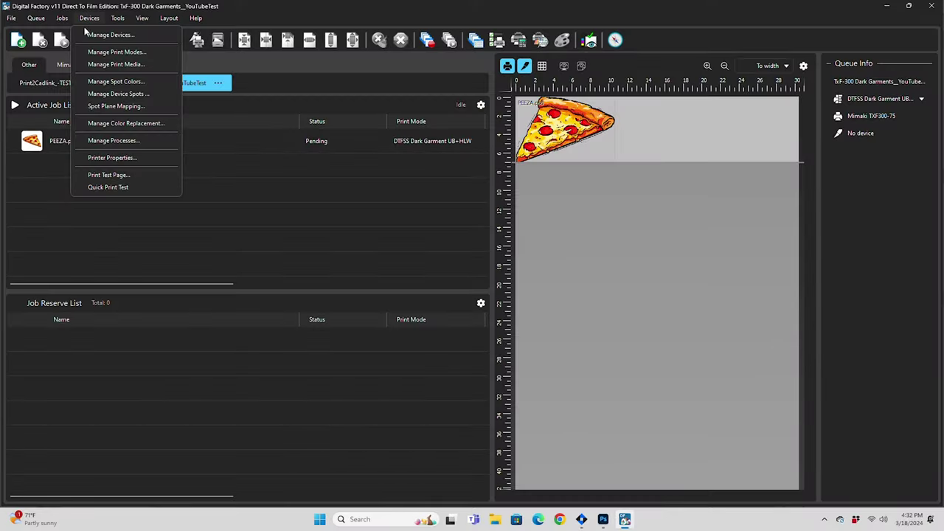
Step: With PEEZA.psd pending in the job list, bring up the print mode manager
left_click(96, 51)
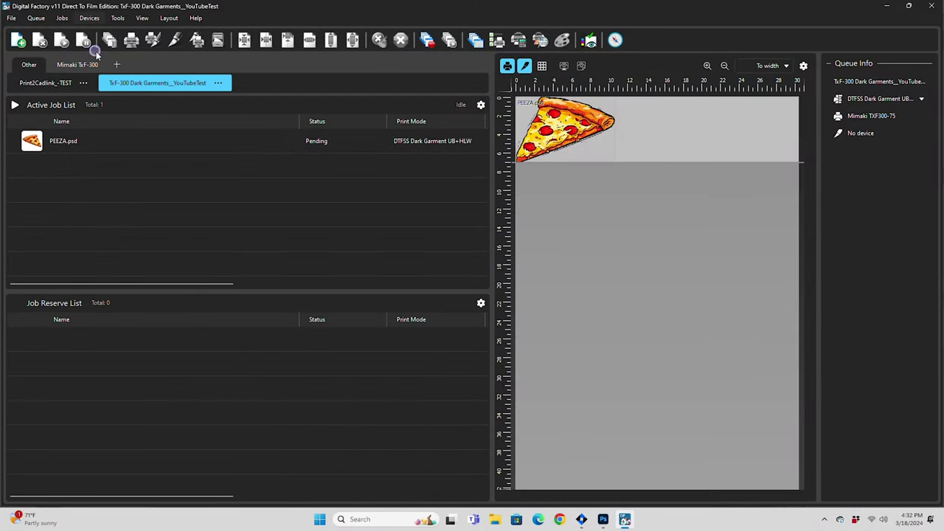
Step: Select all the printer's print modes, then bring up Queue > Manage Queues
left_click(346, 244)
scroll(341, 289, "down", 3)
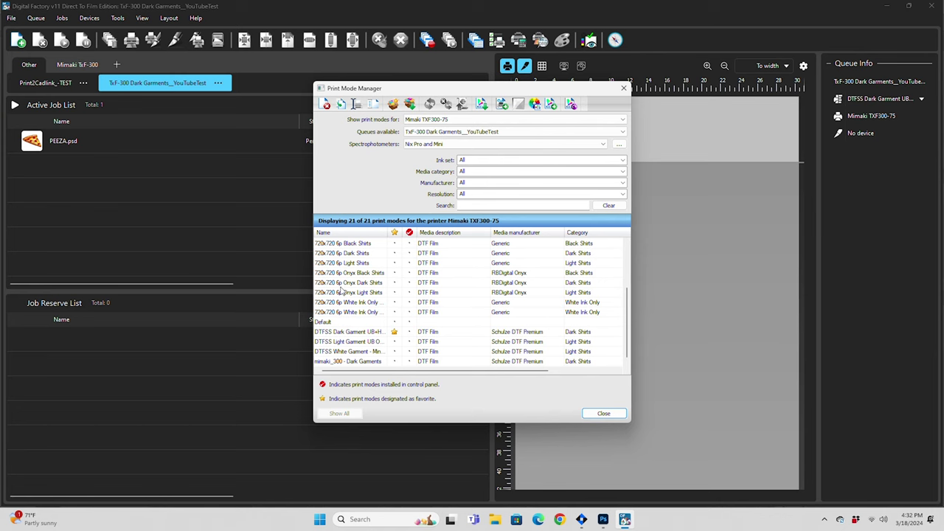
key("ctrl+a")
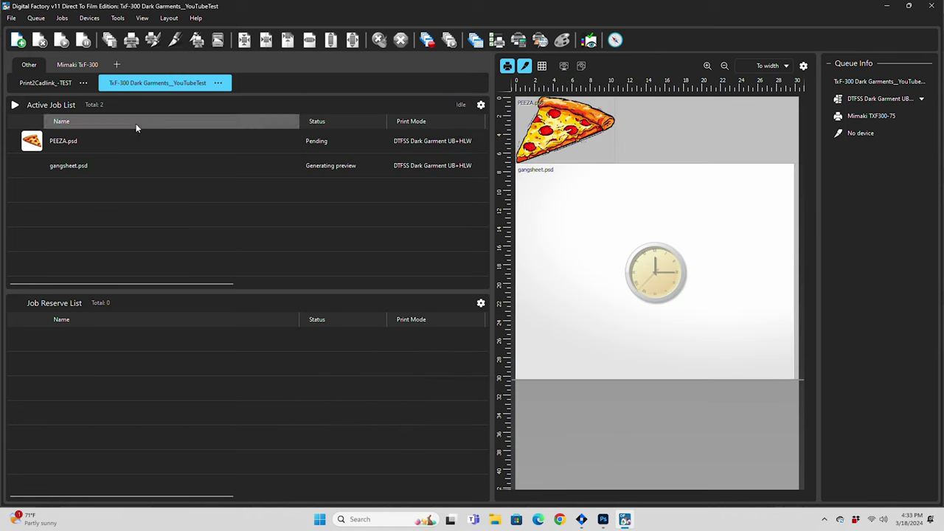
left_click(34, 18)
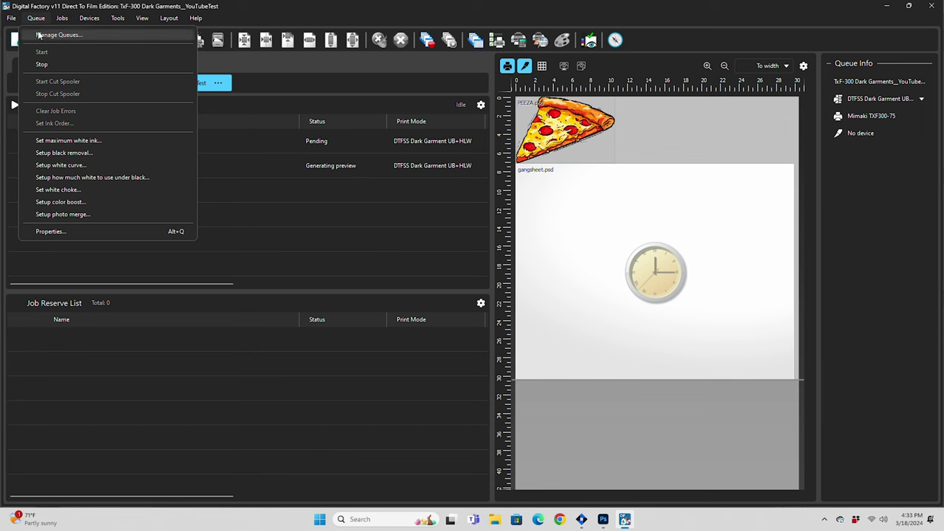
left_click(40, 34)
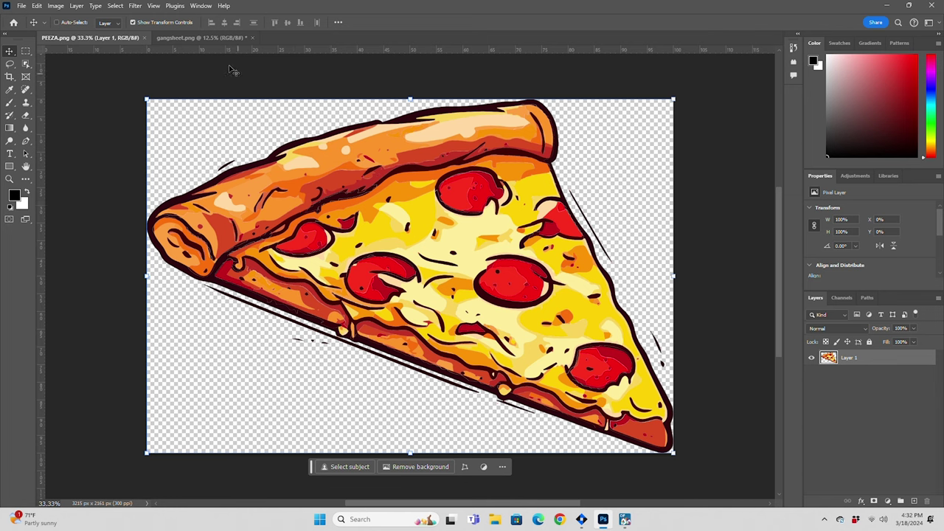
Step: Send the gangsheet.png image from Photoshop to Digital Factory via File > Automate
left_click(203, 37)
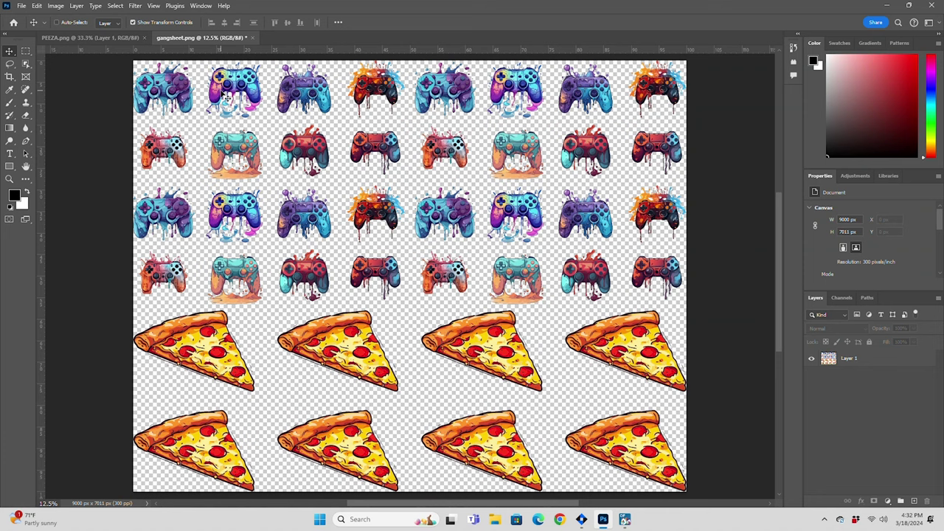
left_click(26, 7)
mouse_move(80, 254)
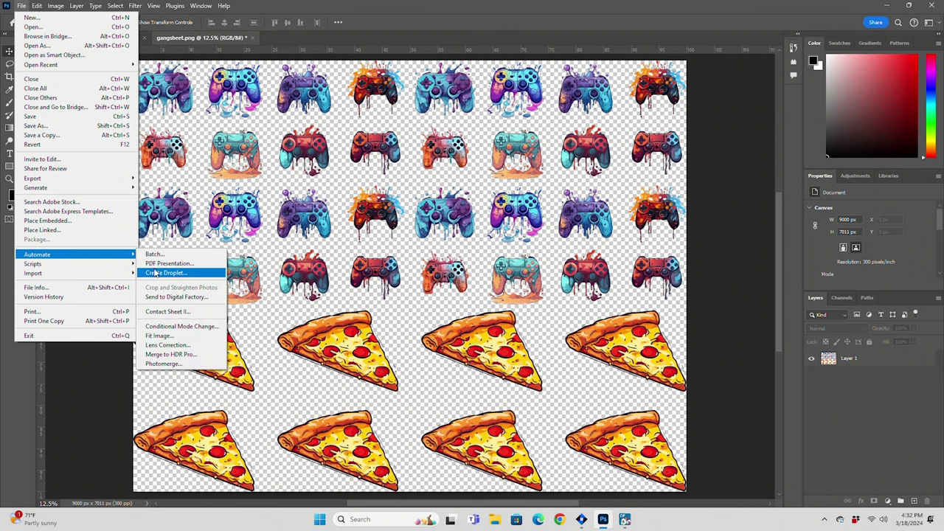
left_click(154, 297)
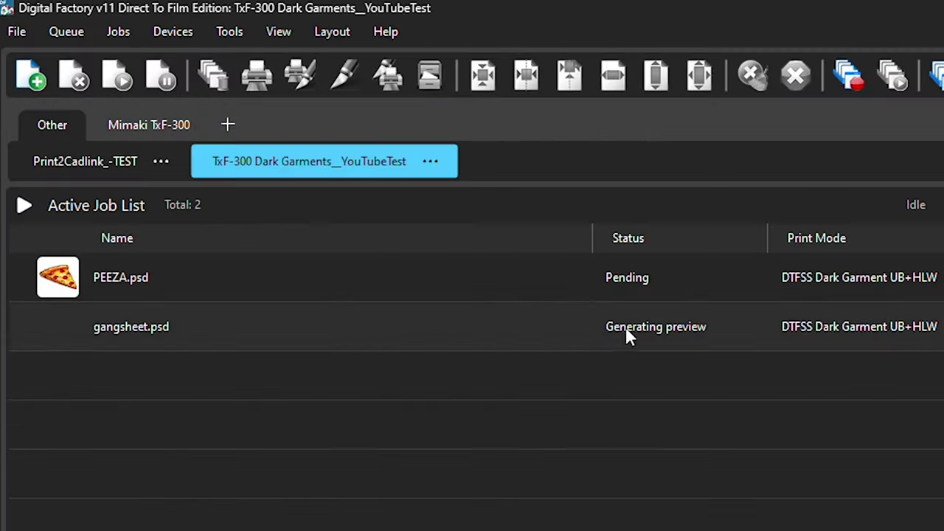
Step: Check Digital Factory's Queue menu with PEEZA.psd and gangsheet.psd queued
left_click(61, 34)
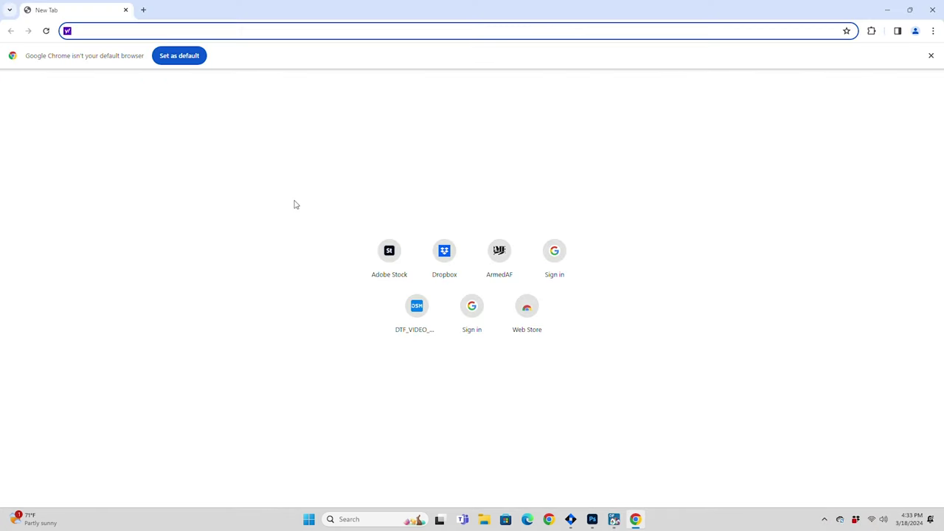
Step: Print the Chrome page with Print2Cadlink_-TEST as the destination
right_click(294, 190)
left_click(308, 260)
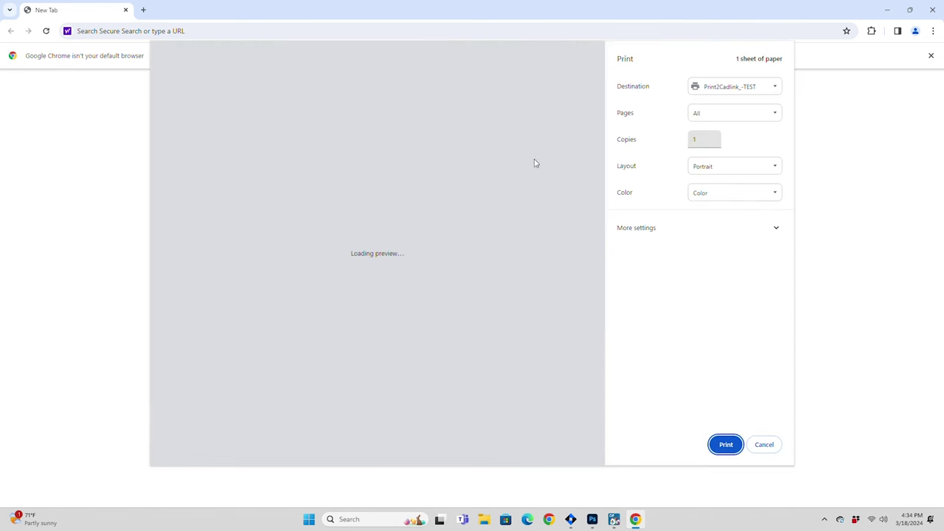
left_click(722, 90)
left_click(712, 100)
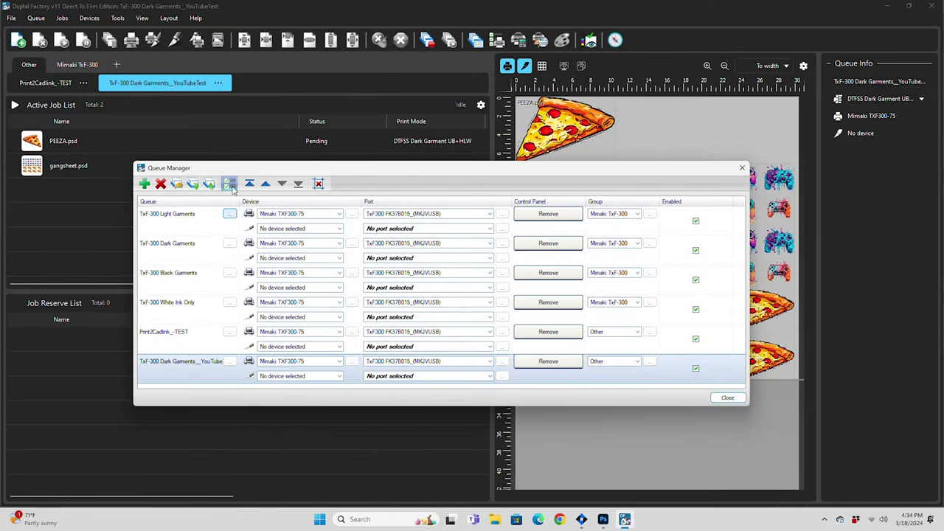
Step: Enable the YouTubeTest queue's hot folder, pointing it at Downloads\TestHotFolder
left_click(229, 184)
left_click(263, 153)
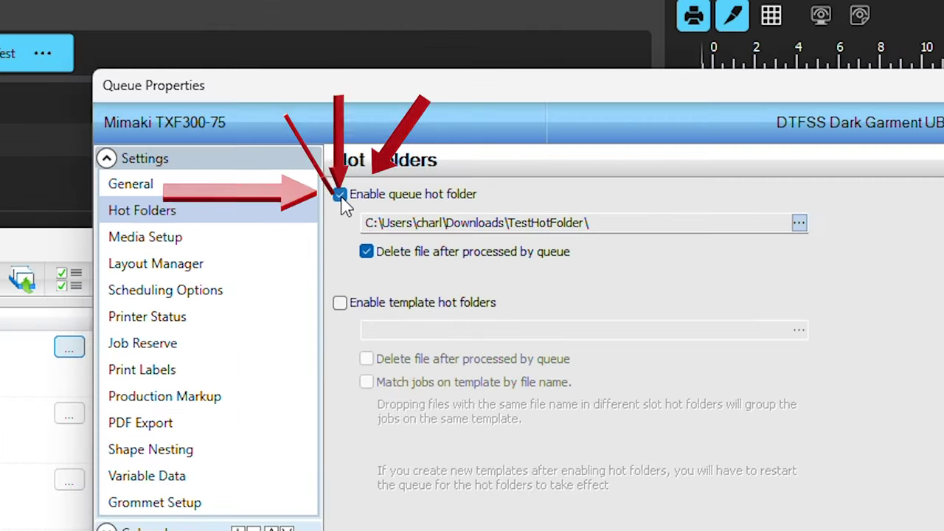
left_click(553, 158)
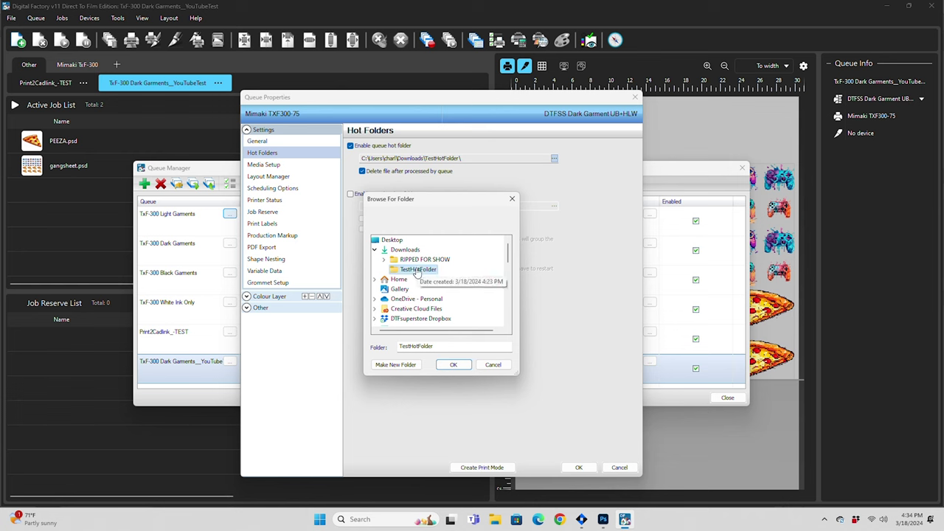
left_click(454, 365)
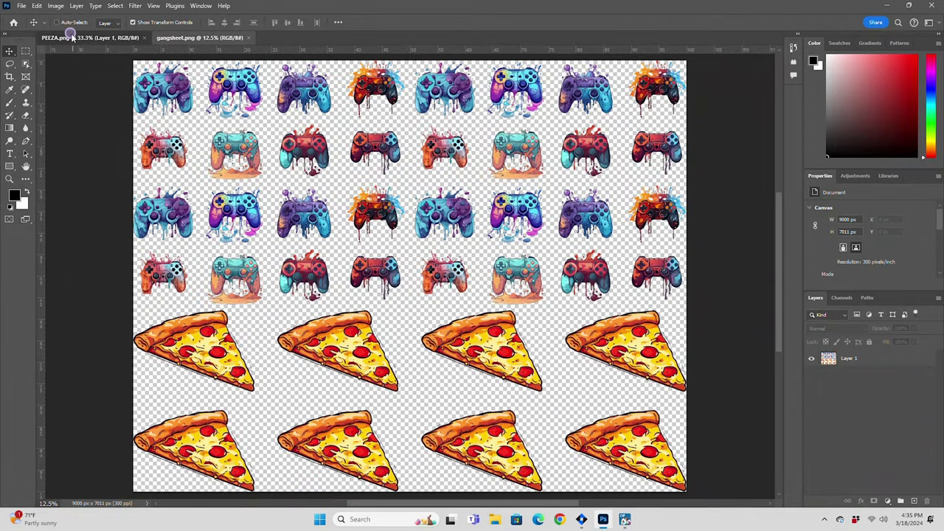
Step: Brush a black blob over the centre of the PEEZA.png pizza
left_click(72, 37)
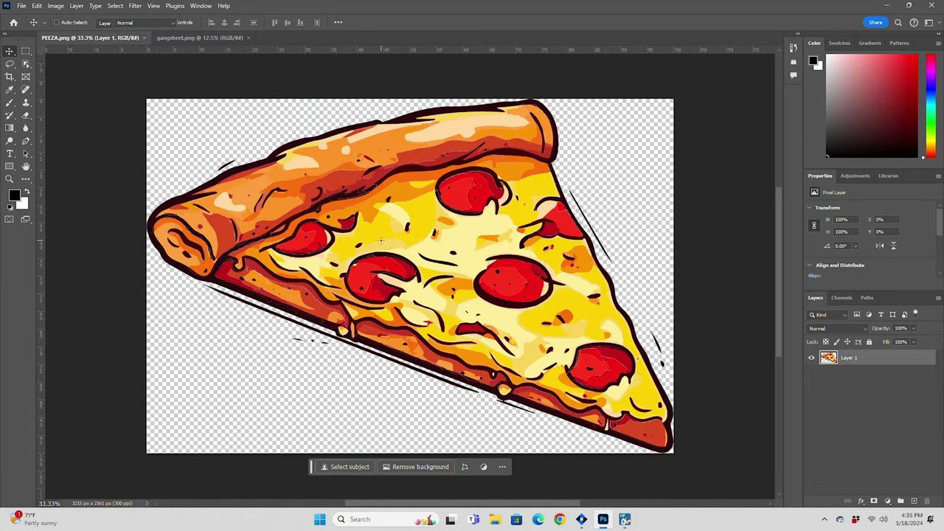
key("b")
left_click_drag(399, 220, 432, 253)
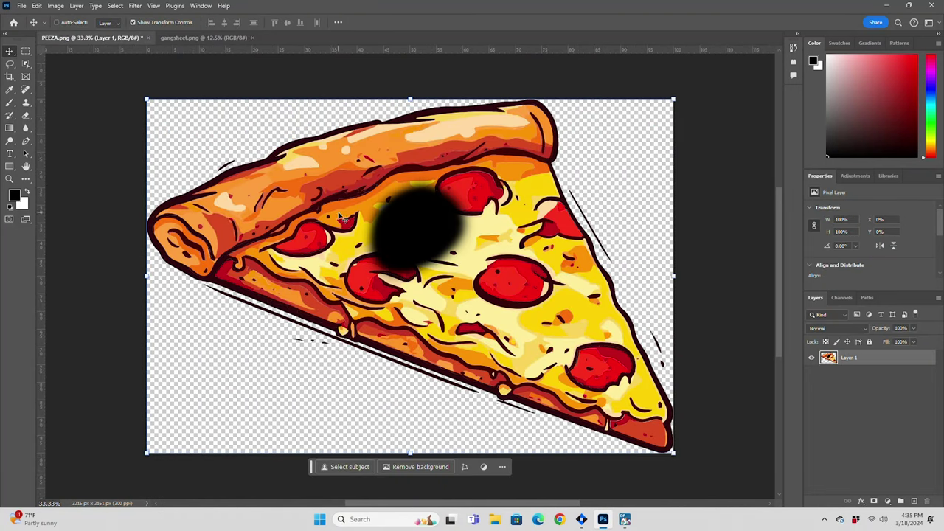
Step: Export the pizza as a PNG into the TestHotFolder folder
left_click(21, 6)
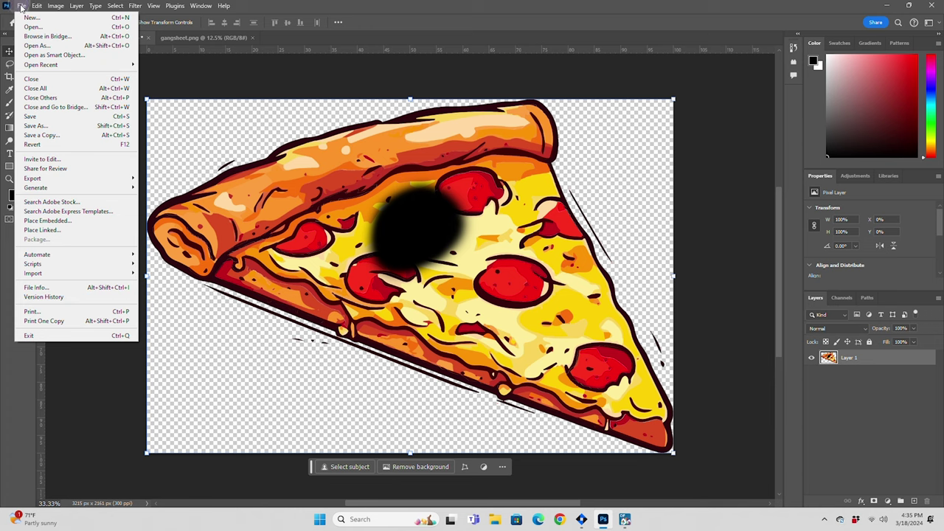
mouse_move(86, 183)
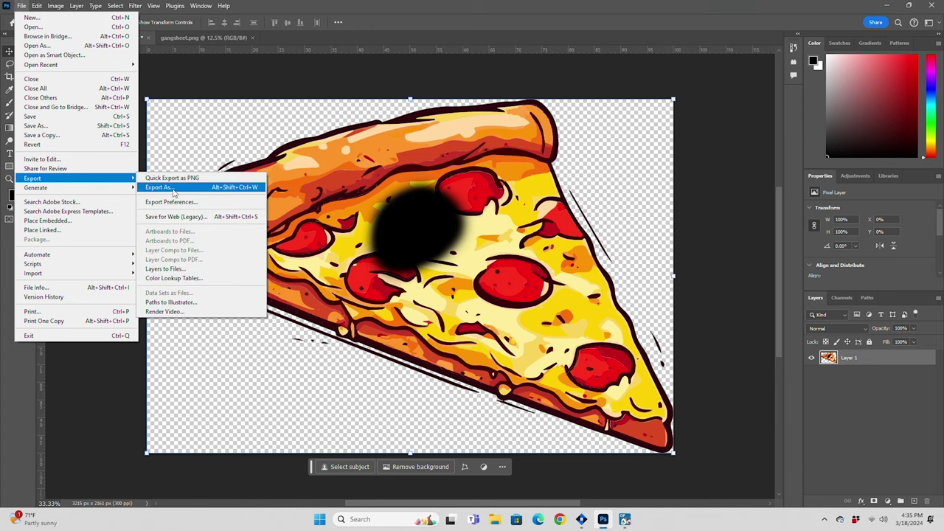
left_click(159, 187)
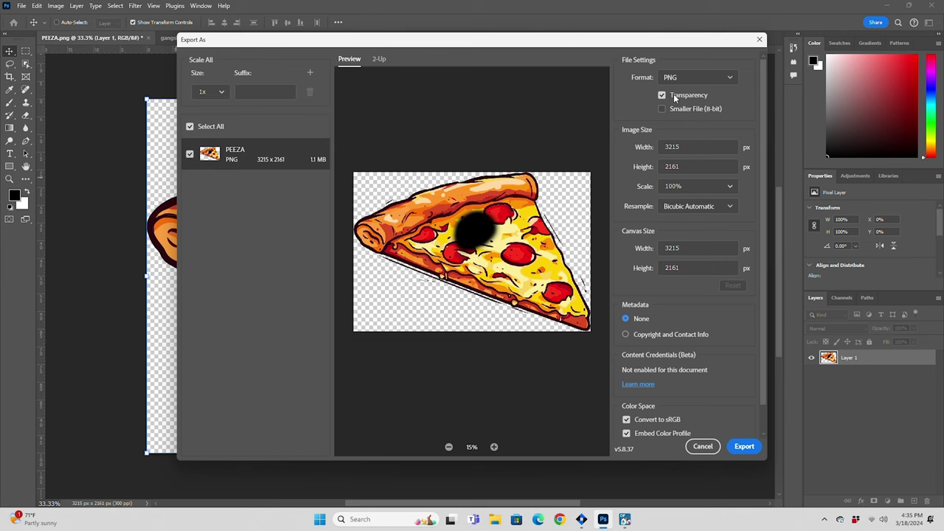
left_click(719, 76)
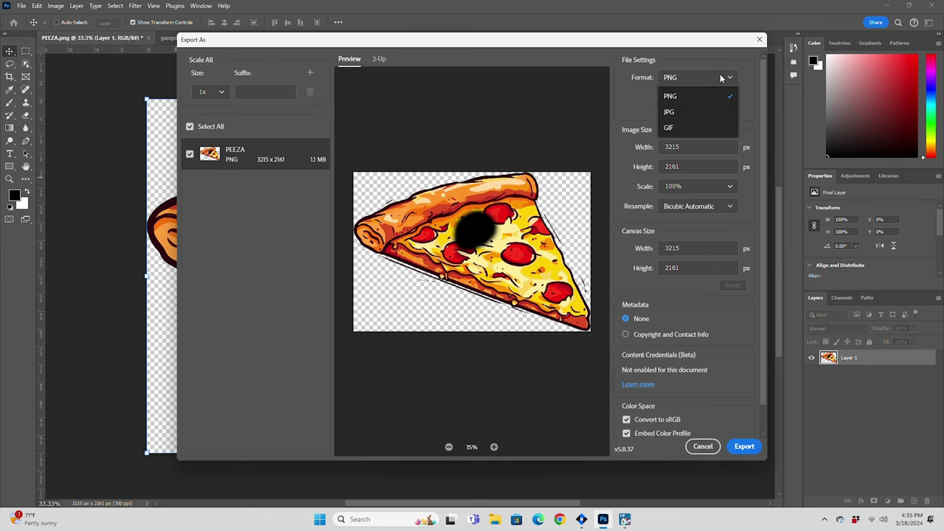
left_click(693, 97)
scroll(708, 295, "down", 1)
left_click(736, 446)
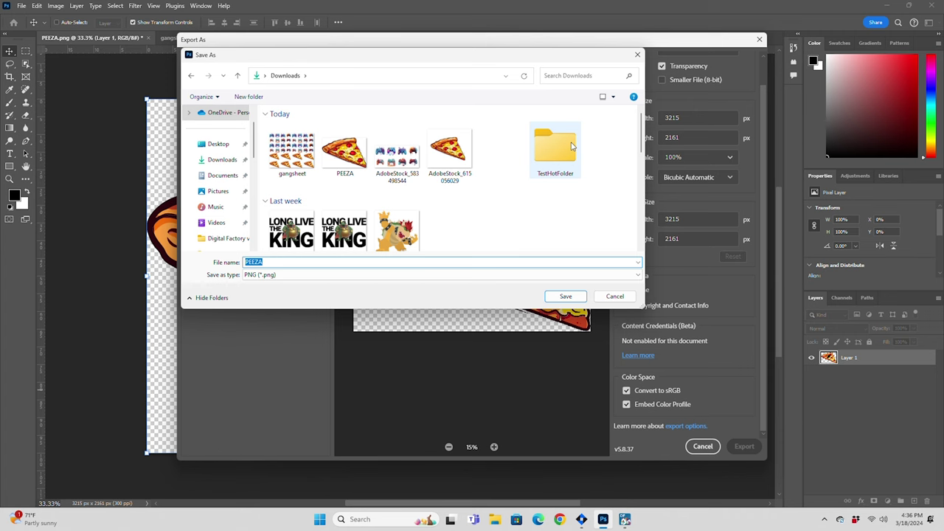
double_click(572, 146)
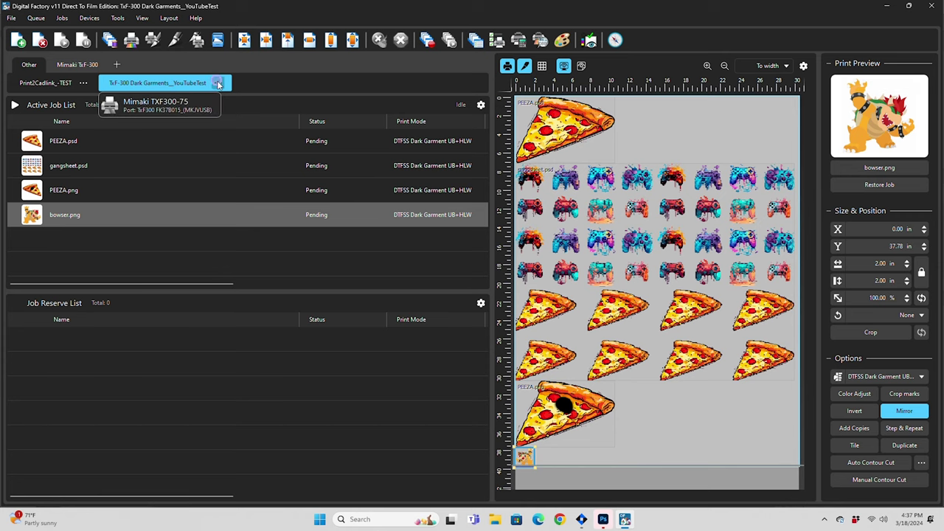
Step: Open and close the YouTubeTest queue's import defaults while PEEZA.png and bowser.png arrive
left_click(218, 83)
left_click(210, 431)
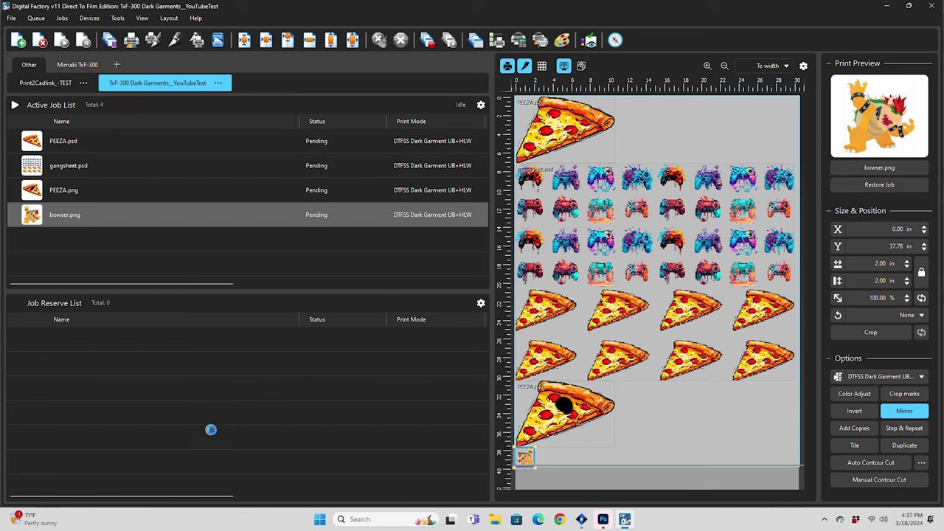